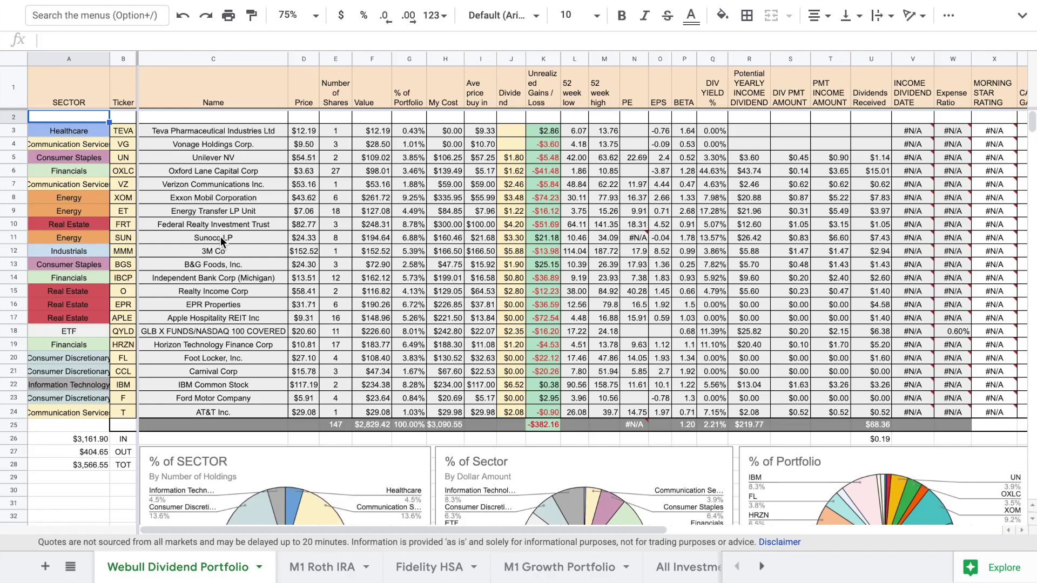
# Show the Webull Deposits sheet with its dated deposits and the $3,566.55 total money figure
pyautogui.click(438, 567)
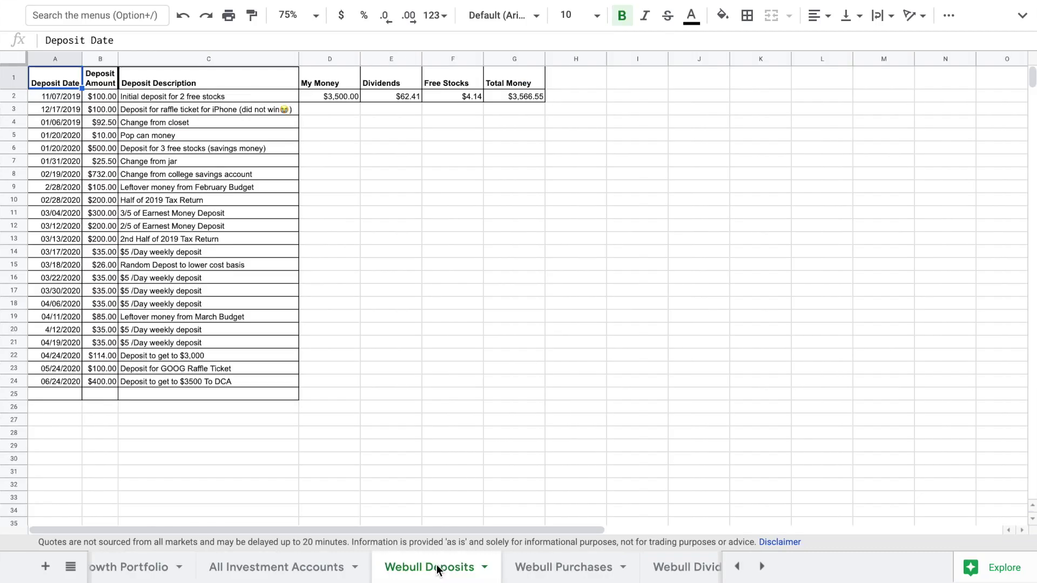
# Bring up the Webull Purchases sheet listing purchases by ticker and the 88.65% invested chart
pyautogui.click(576, 572)
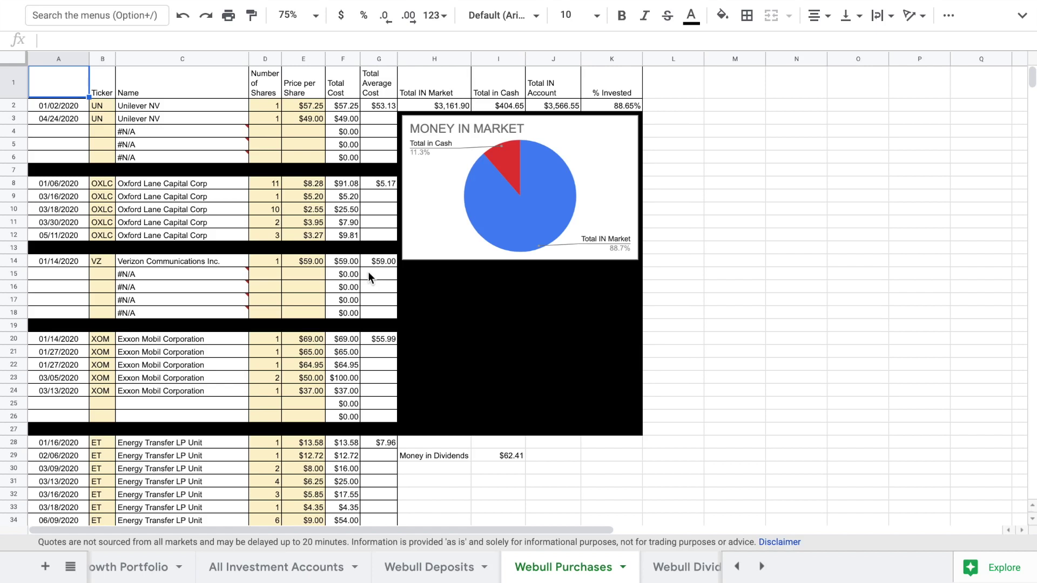
# Scroll down through the Webull Purchases records company by company
pyautogui.scroll(-1, 368, 275)
pyautogui.scroll(-1, 368, 277)
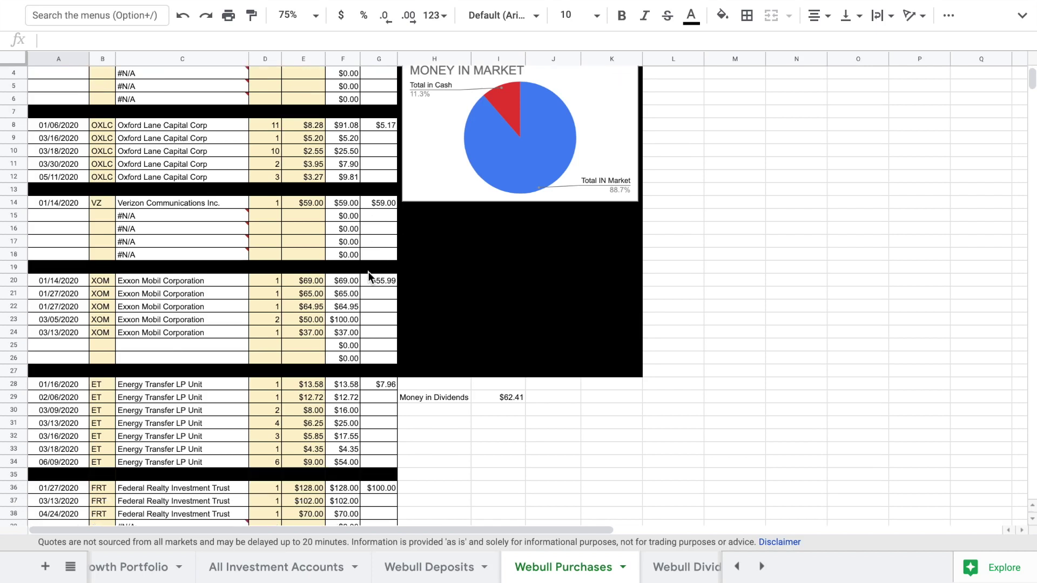
pyautogui.scroll(-2, 369, 276)
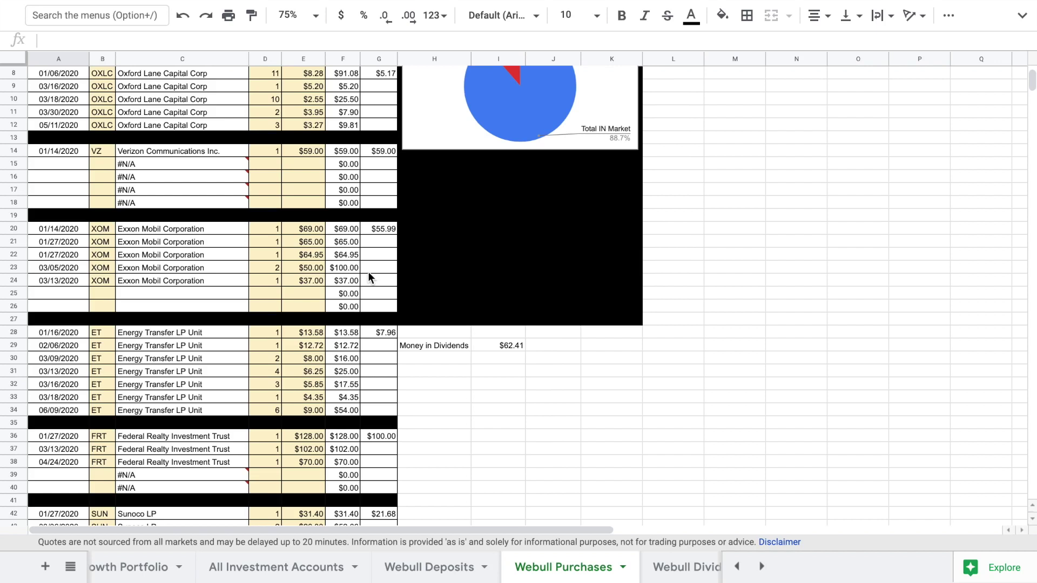
pyautogui.scroll(-12, 371, 278)
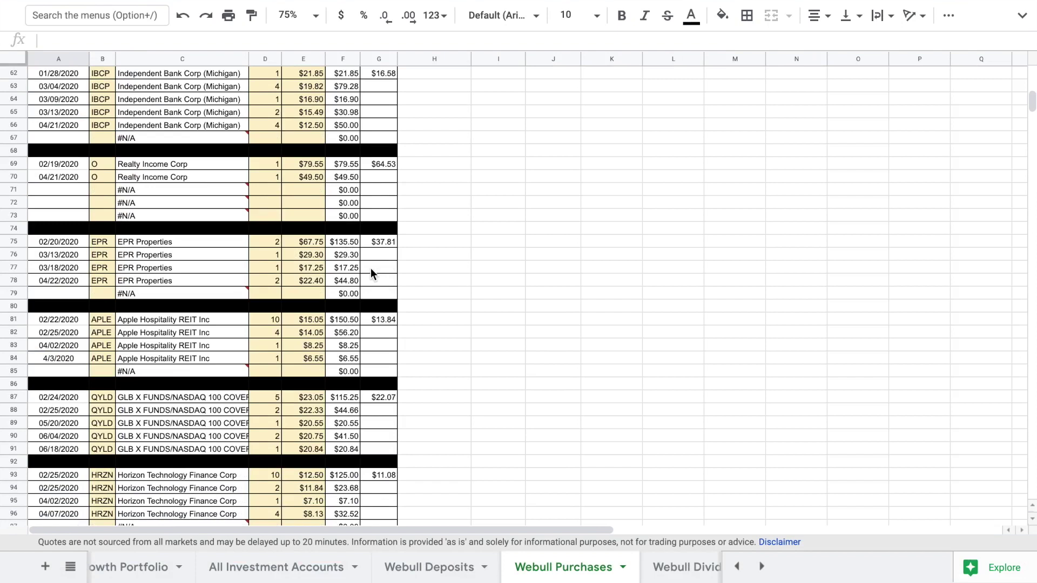
pyautogui.scroll(-2, 371, 269)
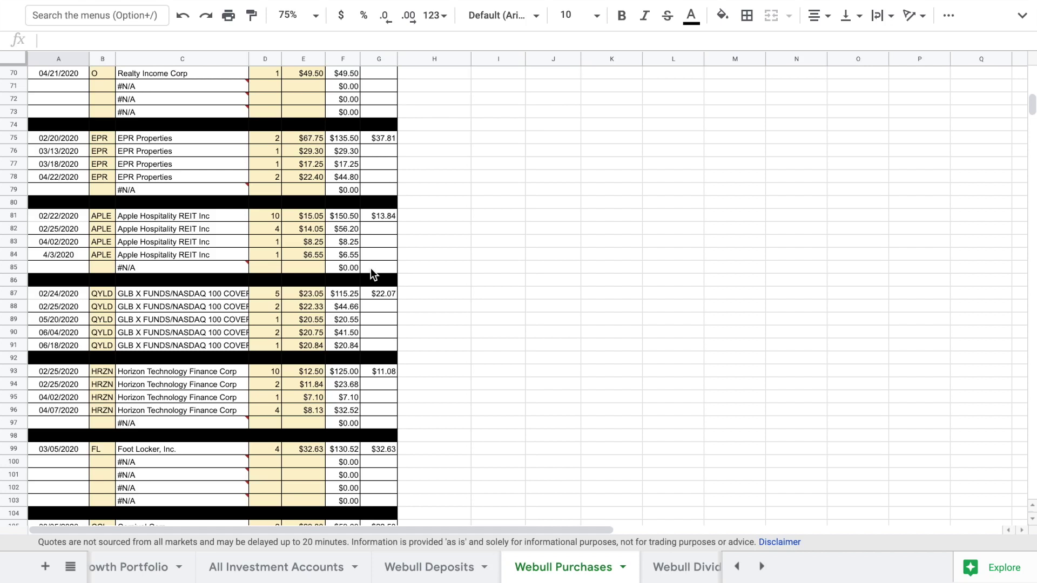
pyautogui.scroll(-5, 371, 268)
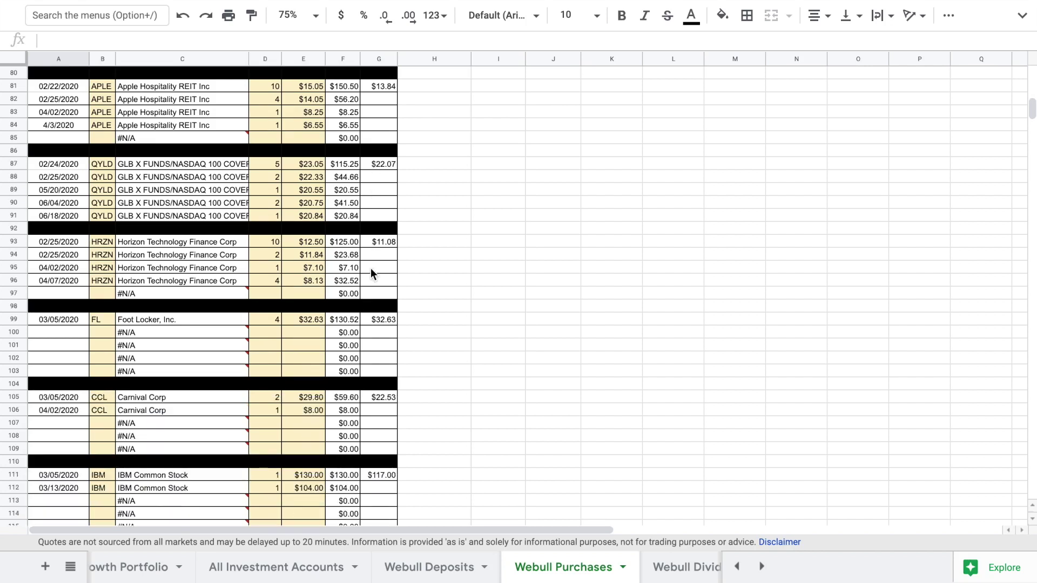
pyautogui.scroll(-6, 371, 268)
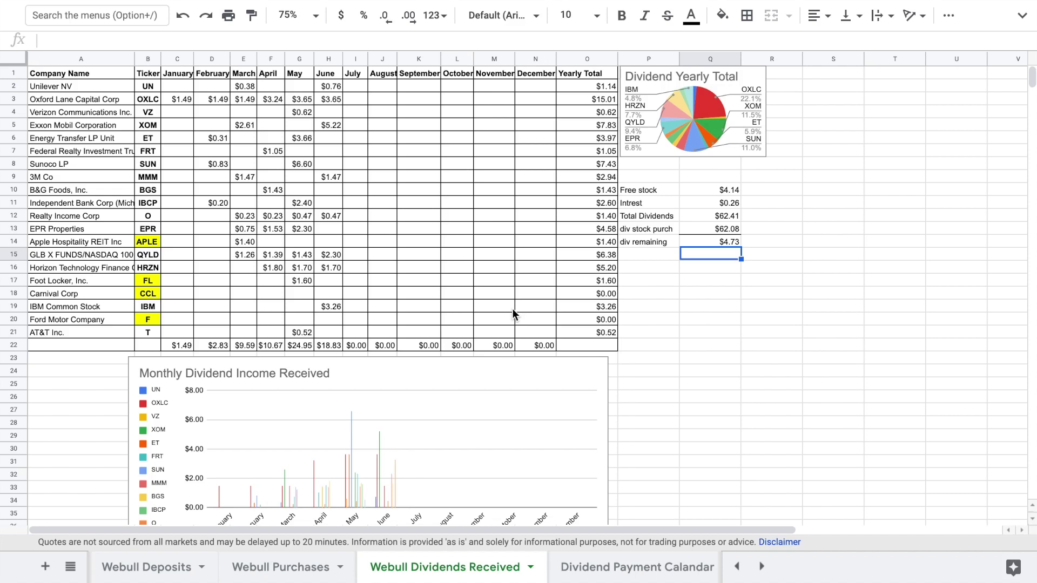
# Scroll the Webull Dividends Received sheet down to the Monthly Dividend Income Received chart
pyautogui.scroll(-1, 512, 310)
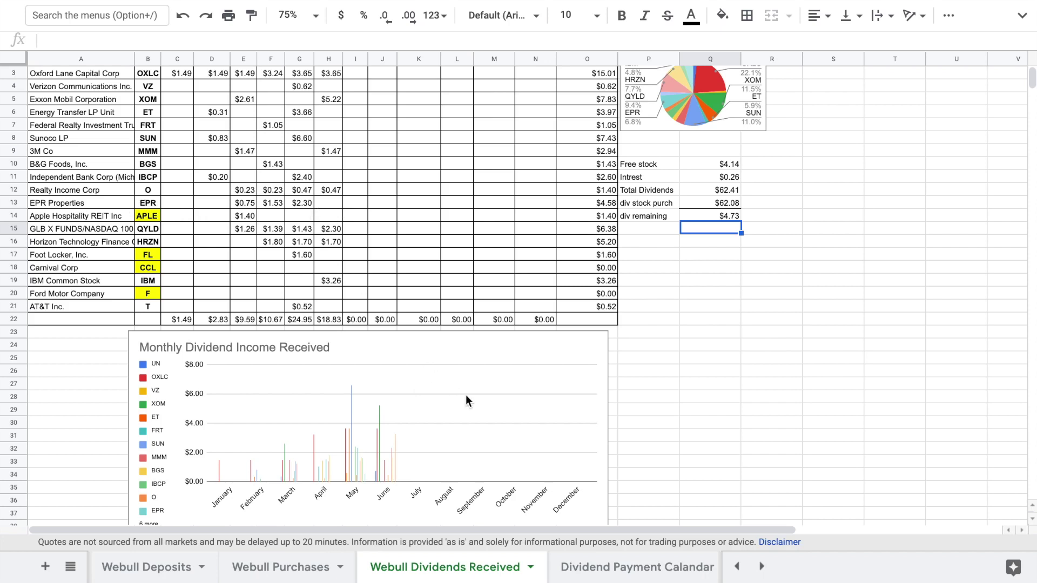
pyautogui.scroll(-5, 485, 424)
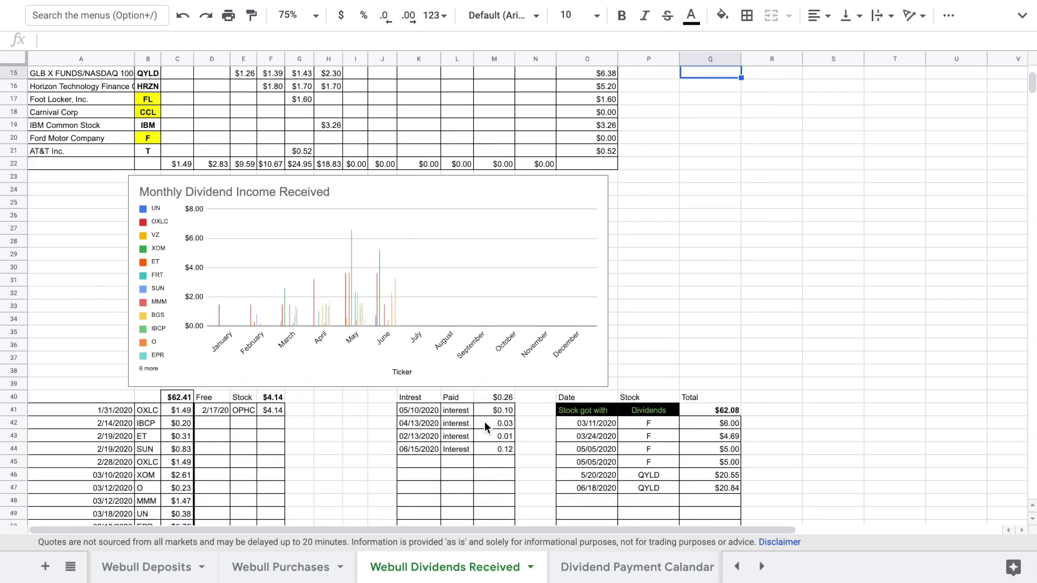
# Review the dividend, $0.26 interest and $62.08 stock-purchase tables on Webull Dividends Received
pyautogui.scroll(-2, 484, 425)
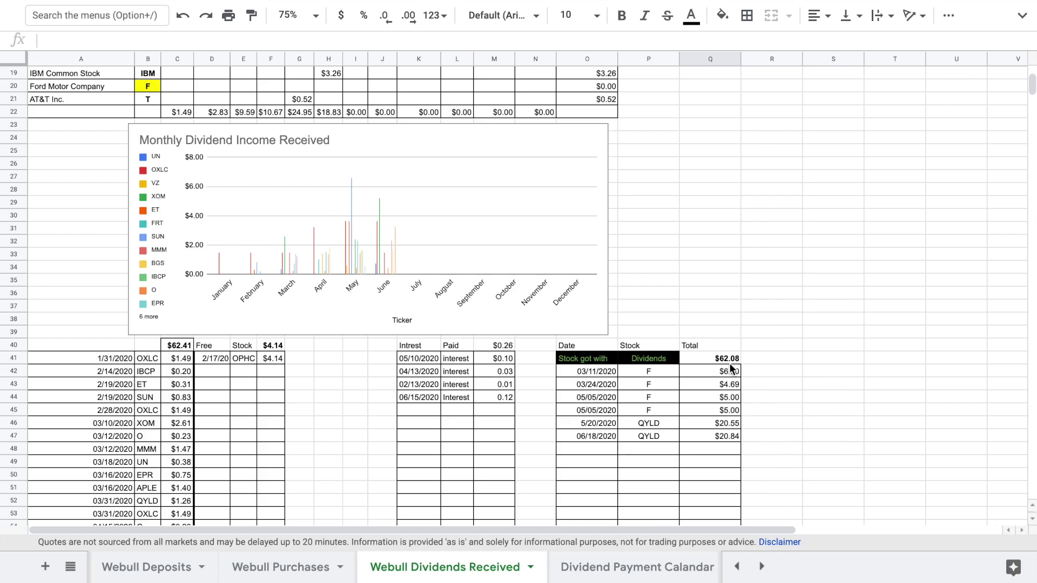
pyautogui.scroll(6, 730, 365)
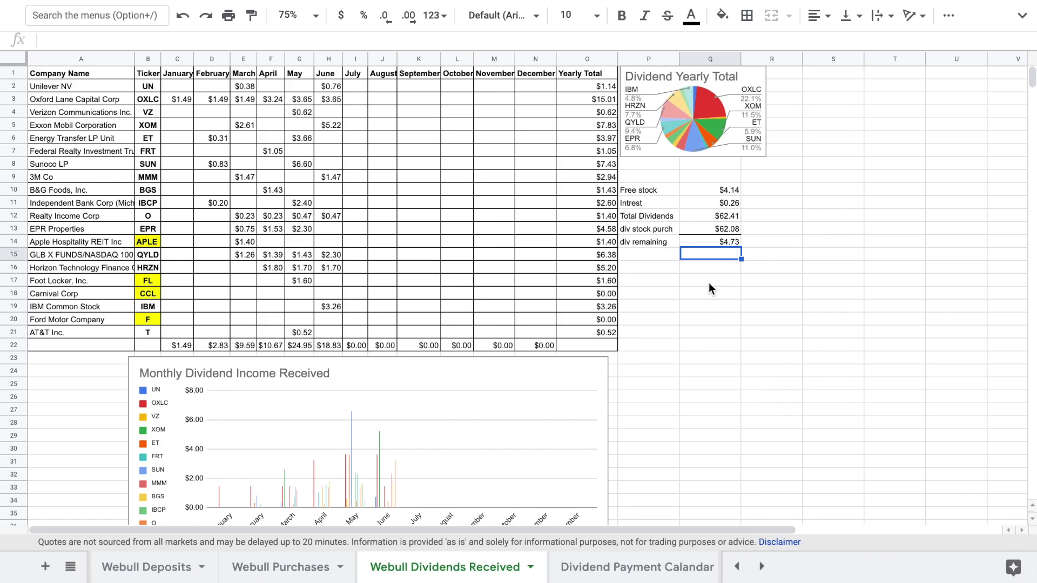
pyautogui.scroll(-5, 745, 306)
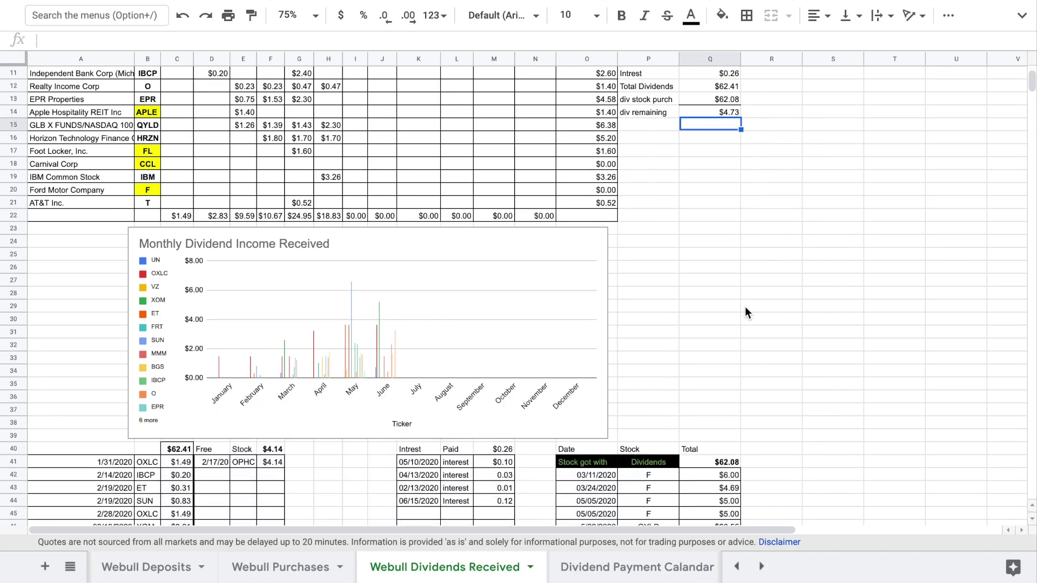
pyautogui.scroll(-5, 745, 312)
pyautogui.scroll(-5, 744, 307)
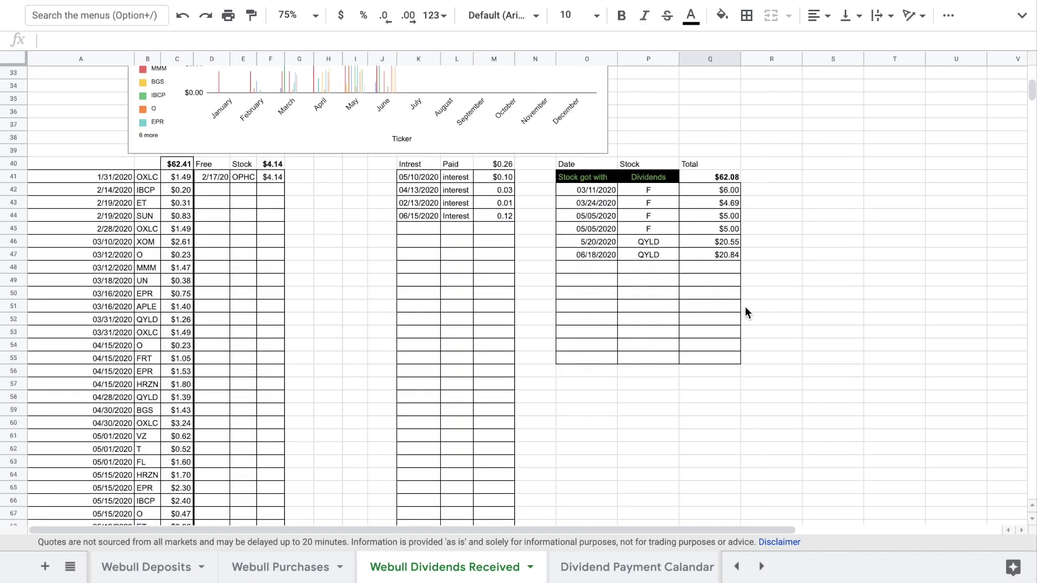
pyautogui.scroll(15, 745, 306)
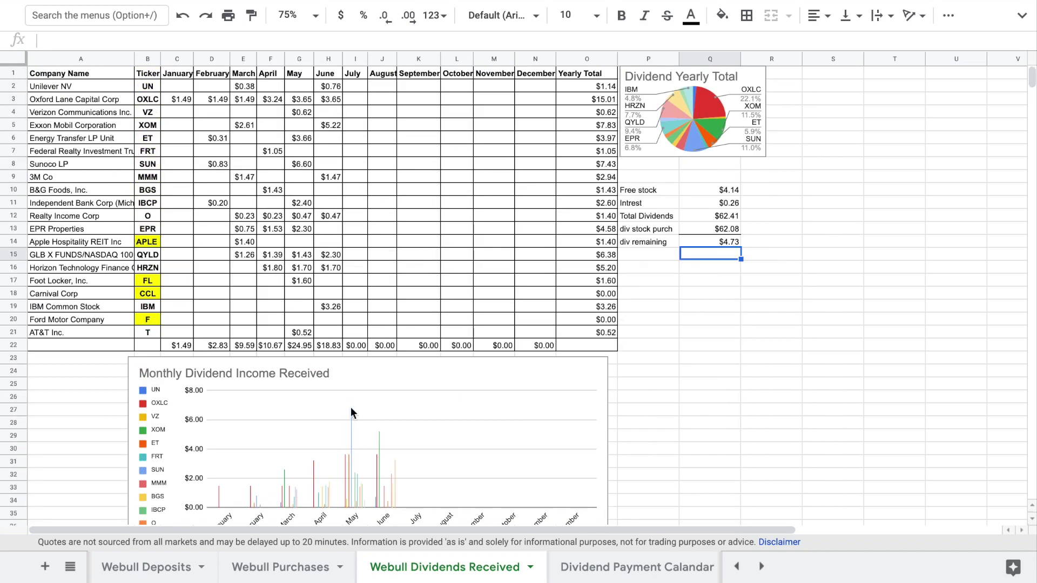
pyautogui.click(146, 567)
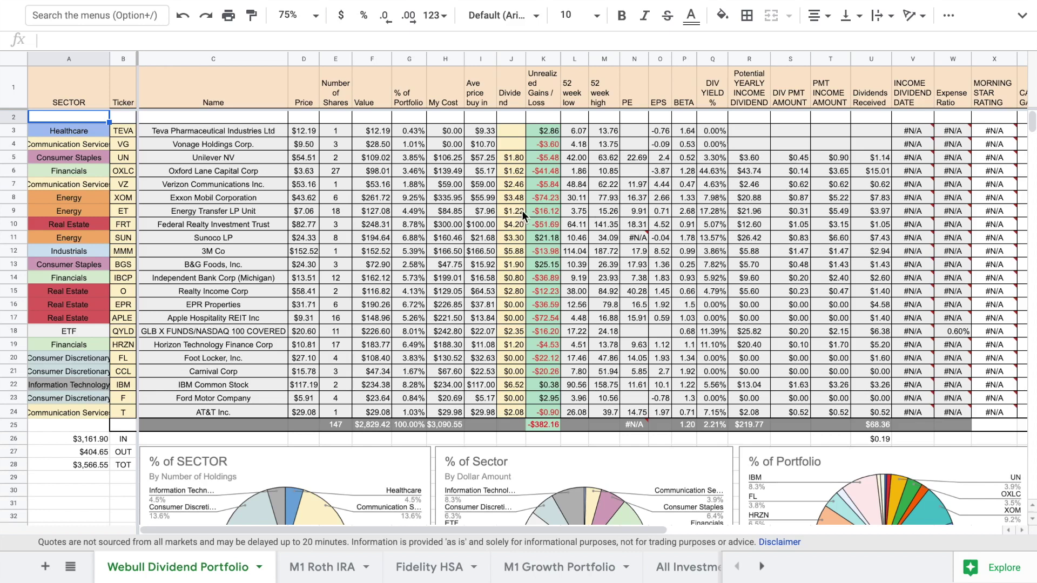
pyautogui.click(715, 212)
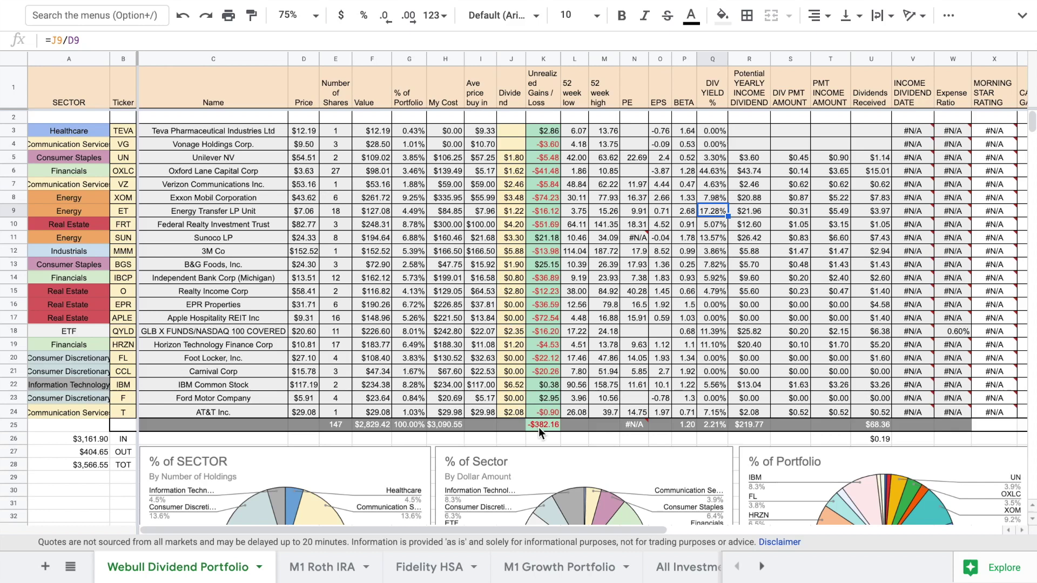
# Look over the sector pie charts (Real Estate 24.9%, Energy 20.6%) and Investments chart
pyautogui.scroll(-6, 647, 420)
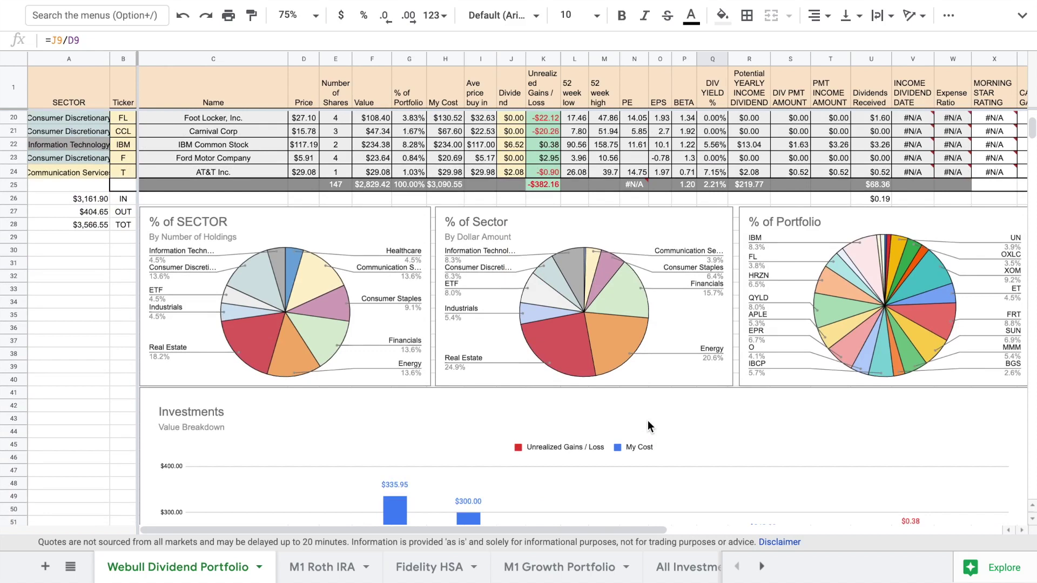
pyautogui.scroll(-6, 648, 422)
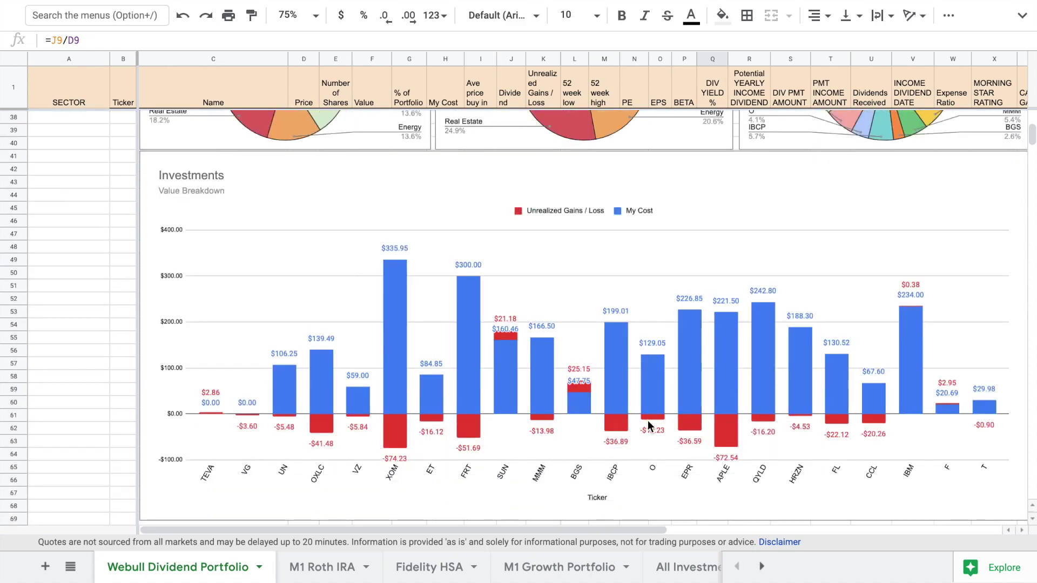
pyautogui.scroll(5, 647, 420)
pyautogui.scroll(6, 647, 420)
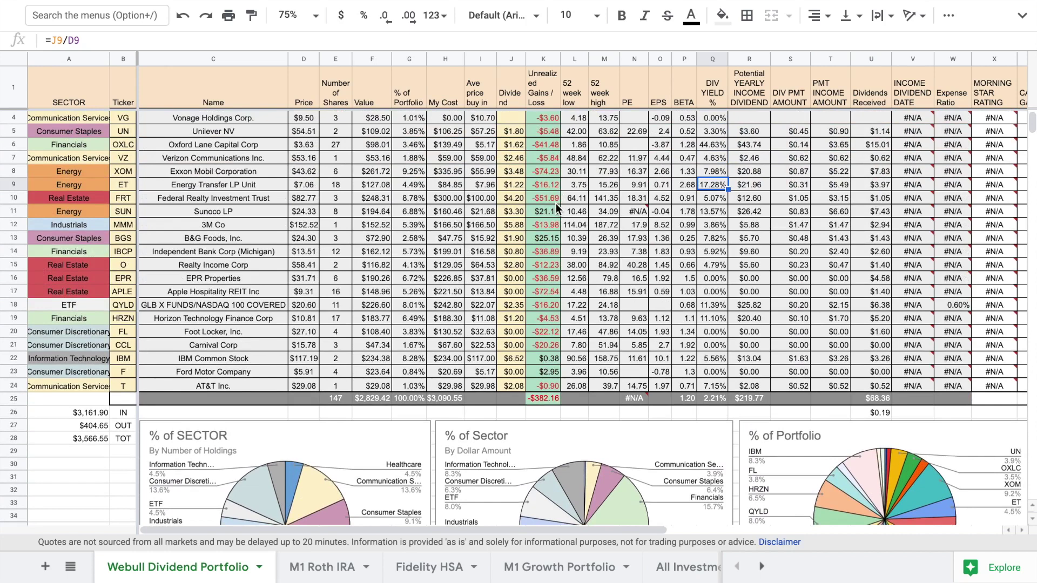
pyautogui.scroll(-10, 608, 309)
pyautogui.scroll(3, 608, 309)
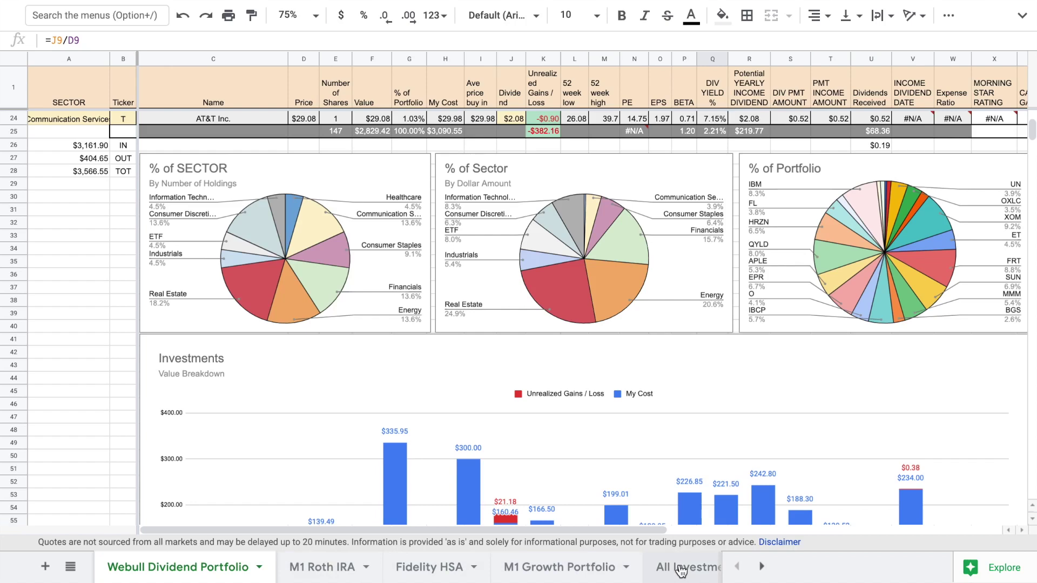
# Open the All Investment Accounts sheet and zoom it to 50%
pyautogui.click(682, 568)
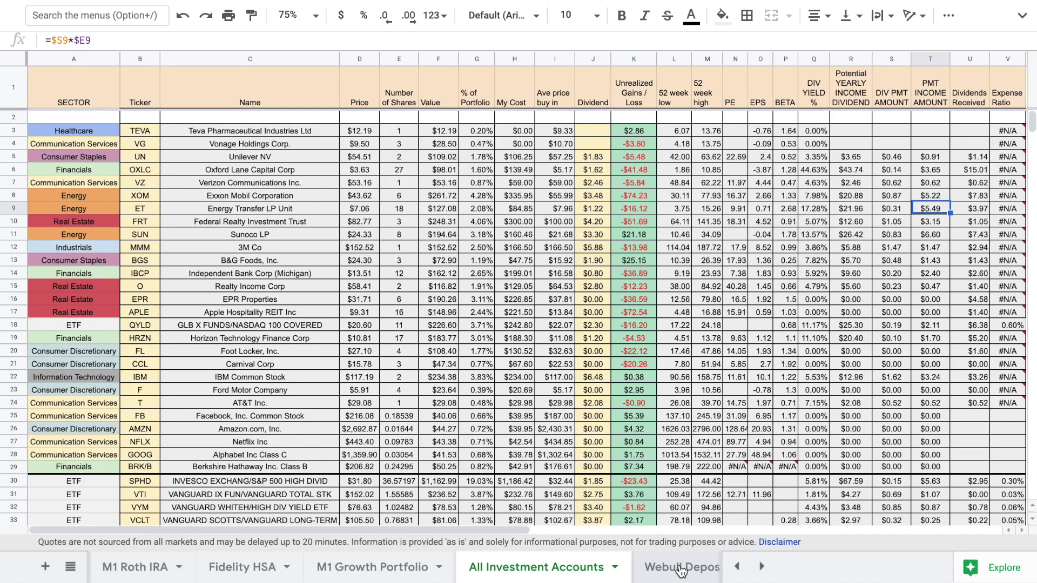
pyautogui.click(297, 16)
pyautogui.click(300, 44)
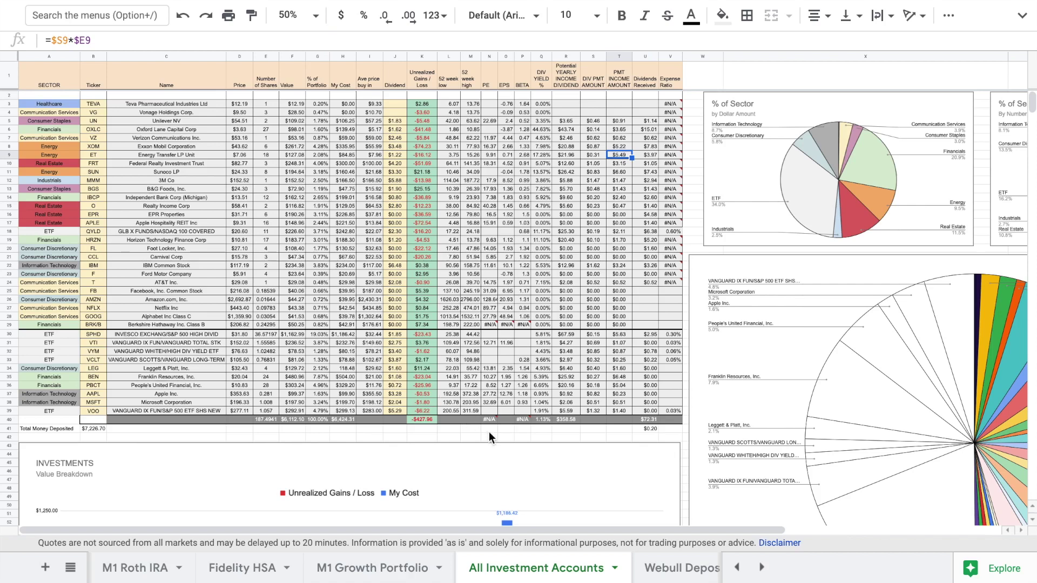
# Review the $6,112.10 total holdings, -$427.86 unrealized loss and per-holding pie chart
pyautogui.scroll(-1, 488, 433)
pyautogui.scroll(1, 489, 432)
pyautogui.scroll(-3, 640, 453)
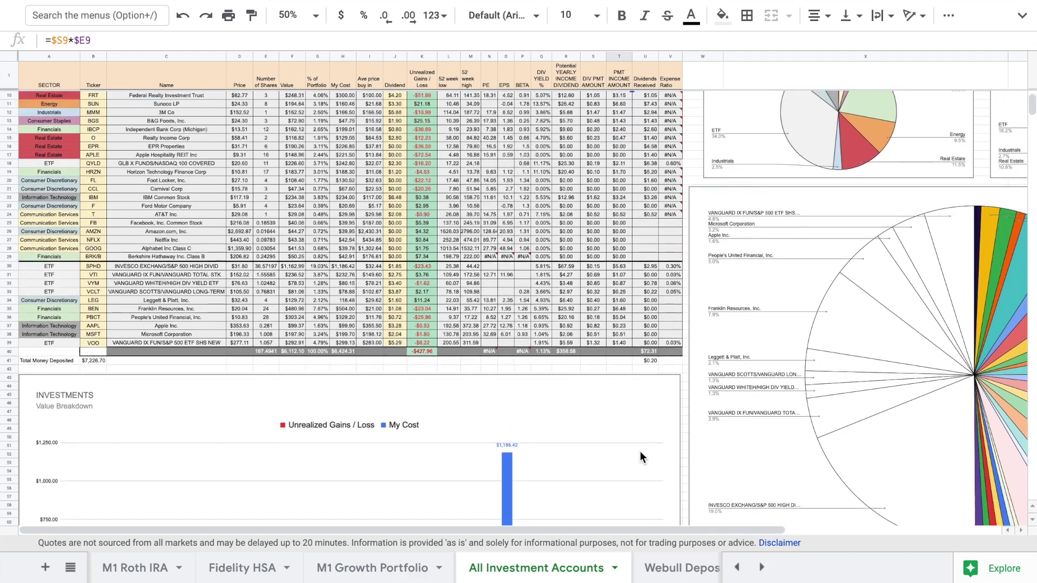
pyautogui.scroll(1, 640, 452)
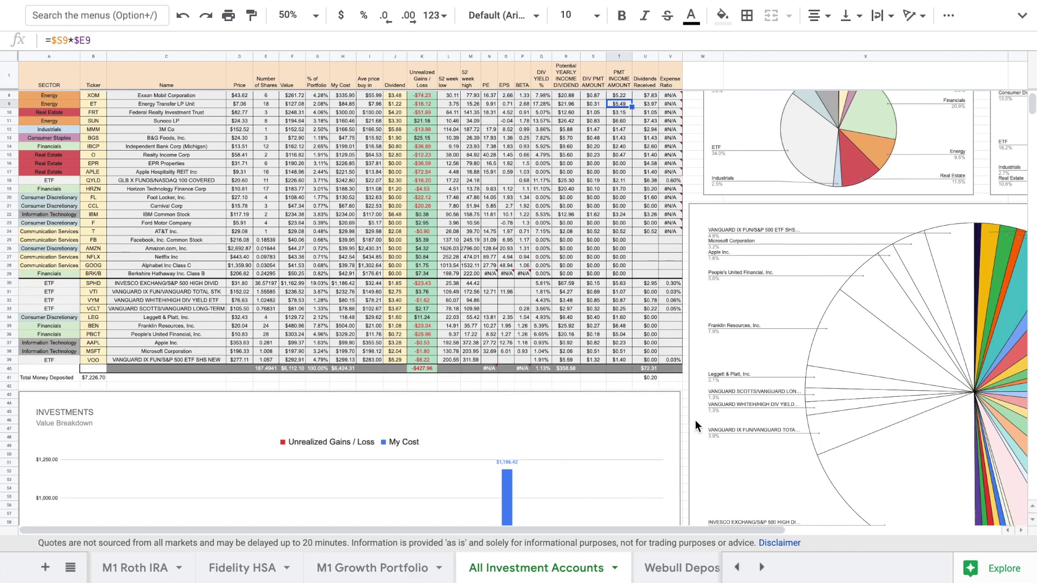
pyautogui.hscroll(5, 695, 420)
pyautogui.scroll(-2, 695, 420)
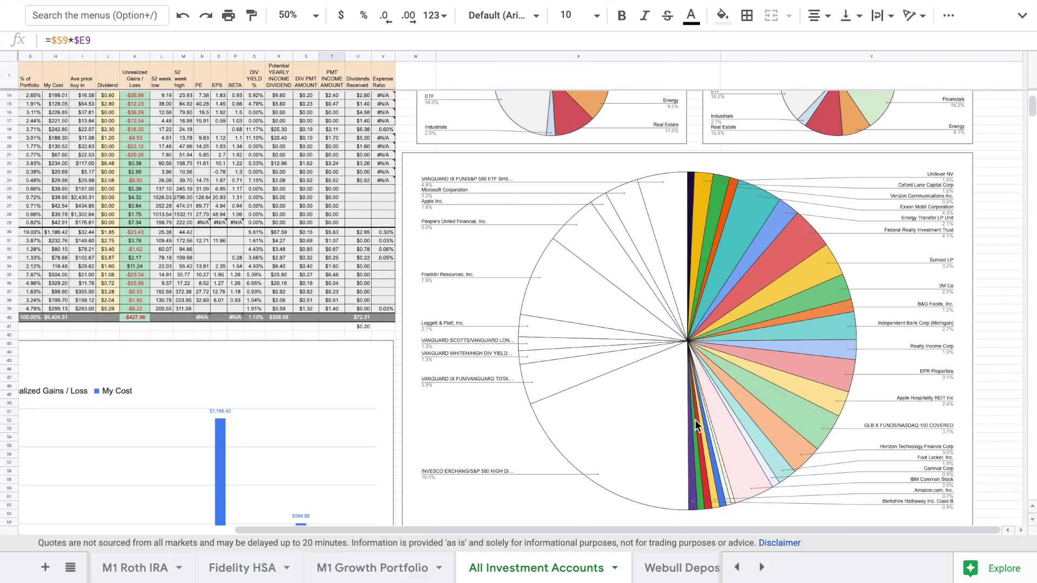
pyautogui.scroll(-1, 695, 420)
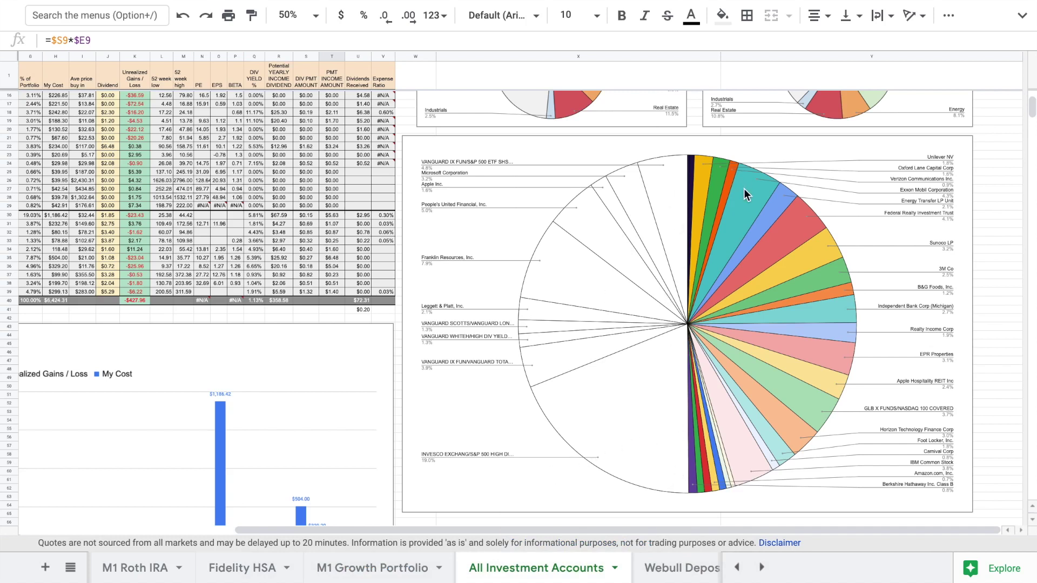
pyautogui.scroll(5, 760, 229)
pyautogui.hscroll(-5, 759, 229)
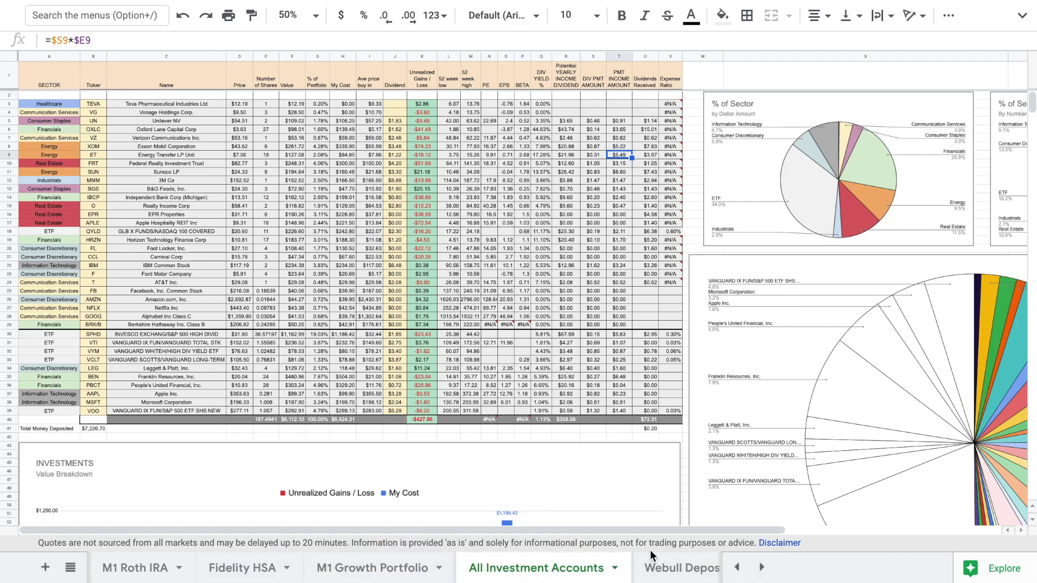
# View the Dividend Payment Calandar at 75% zoom, then move to the Webull Yearly Dividend Tracker
pyautogui.hscroll(5, 652, 565)
pyautogui.click(485, 574)
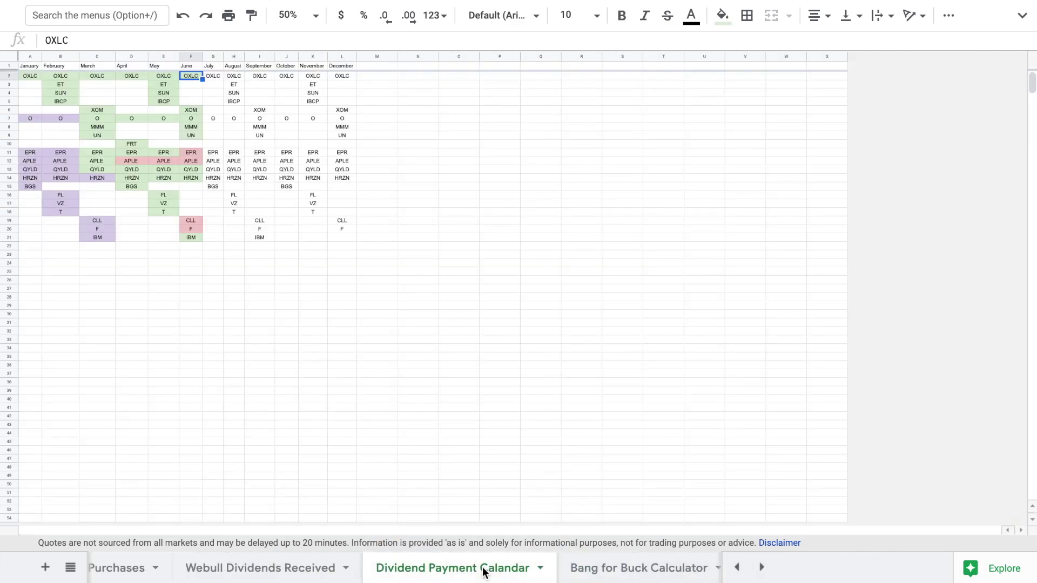
pyautogui.click(316, 16)
pyautogui.click(304, 70)
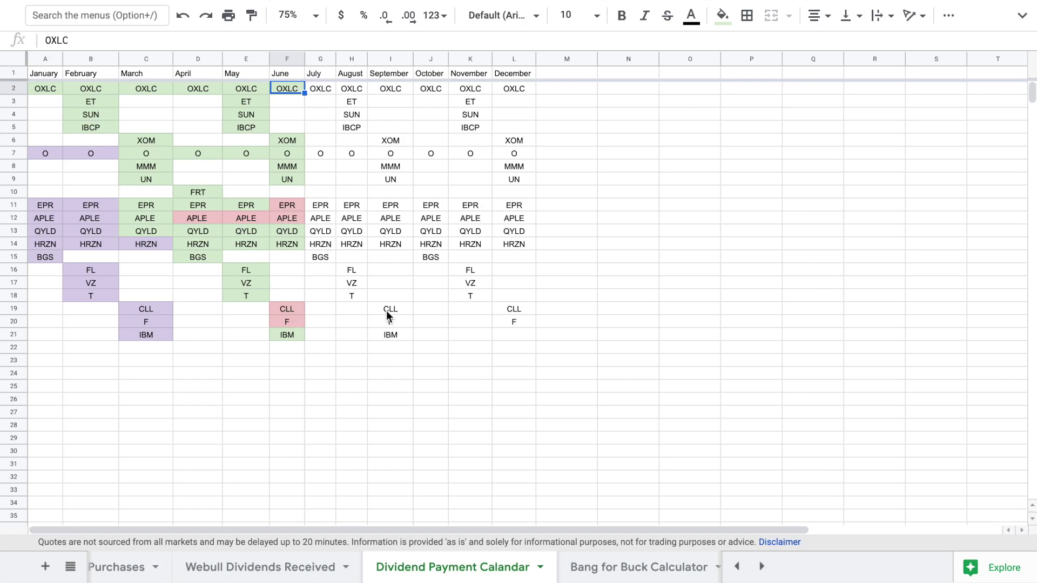
pyautogui.hotkey('alt', 'Down')
pyautogui.hotkey('alt', 'Down')
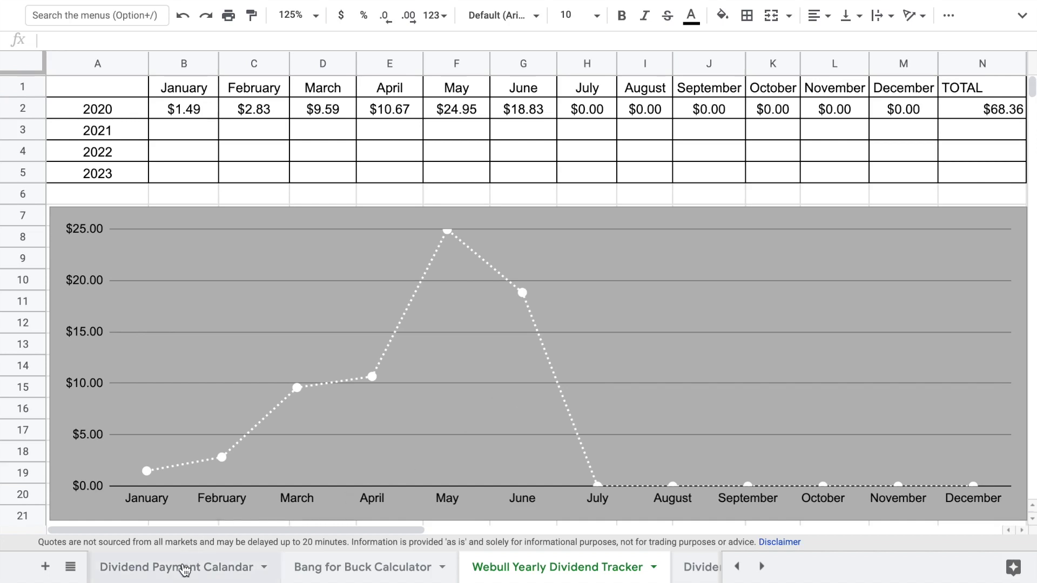
pyautogui.scroll(-3, 184, 569)
# Return to Webull Dividend Portfolio, try 50% then settle on 75% zoom, and check the U26 per-day formula
pyautogui.click(184, 568)
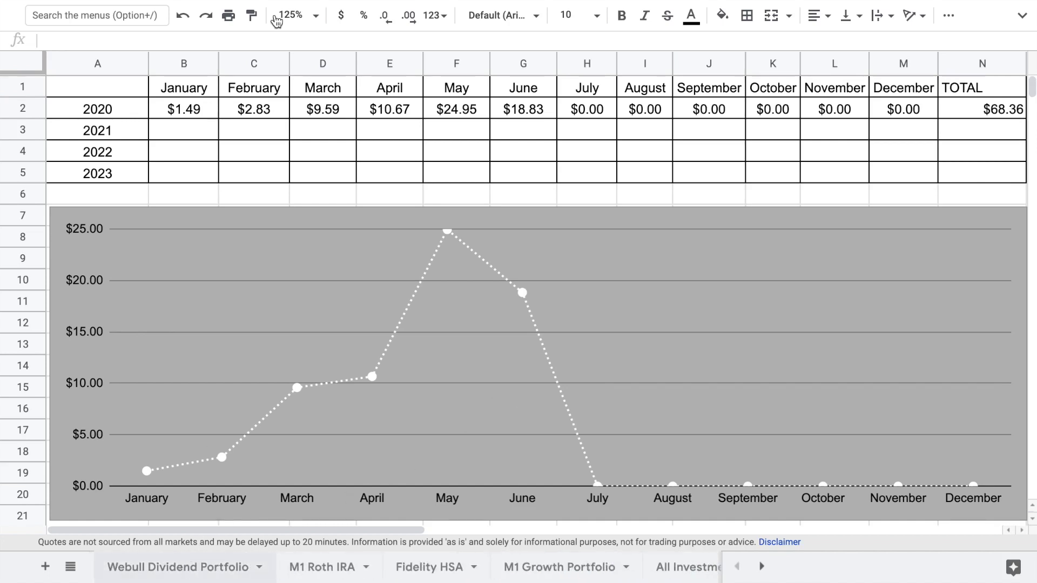
pyautogui.click(314, 16)
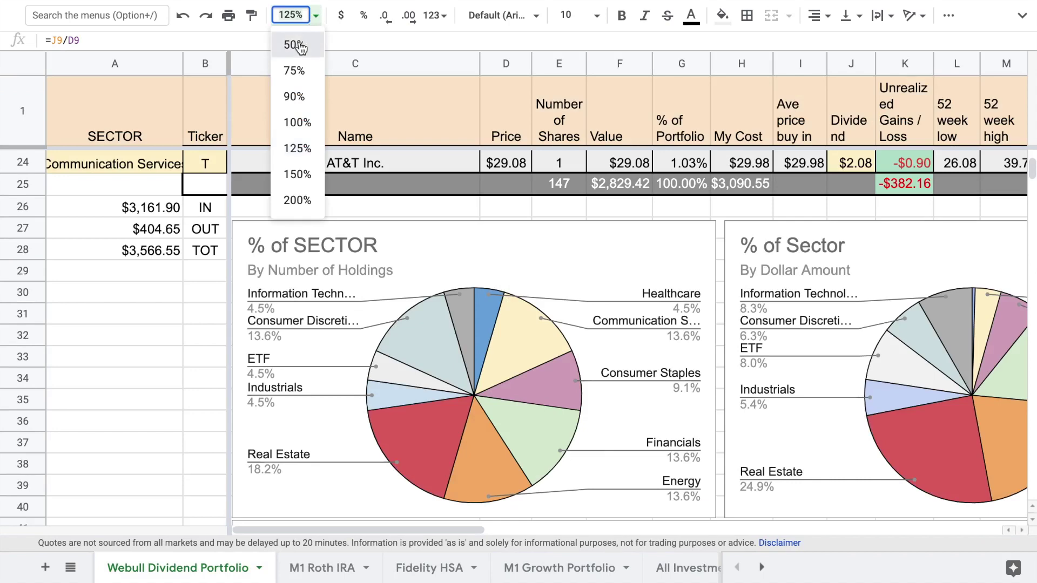
pyautogui.click(294, 43)
pyautogui.scroll(4, 339, 197)
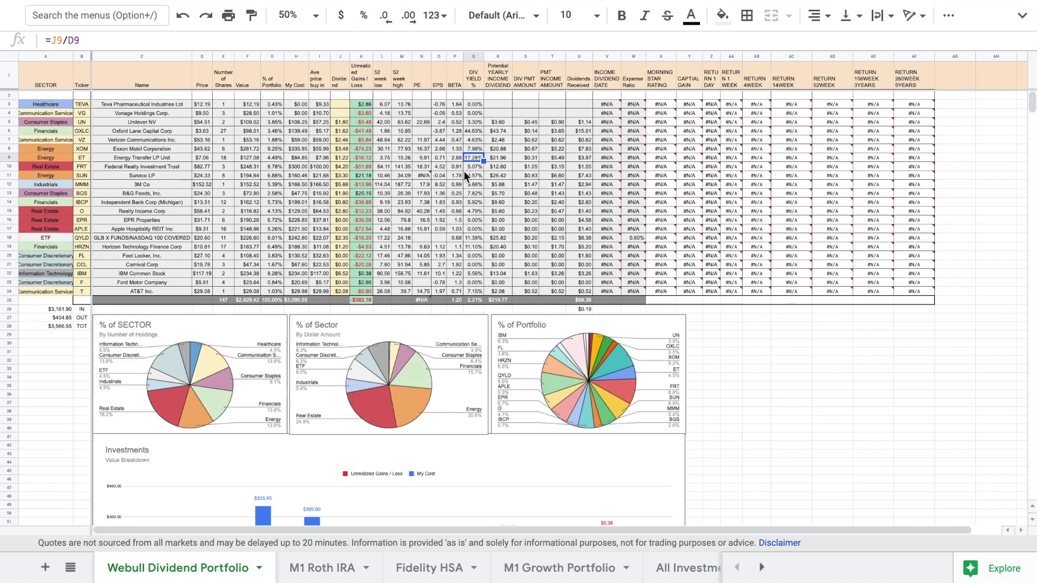
pyautogui.click(291, 15)
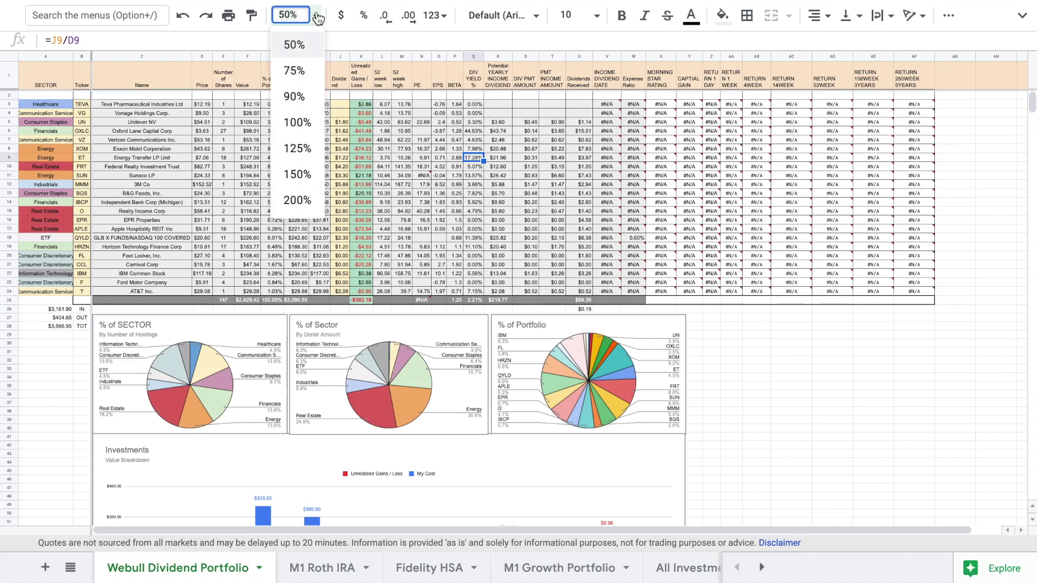
pyautogui.click(295, 72)
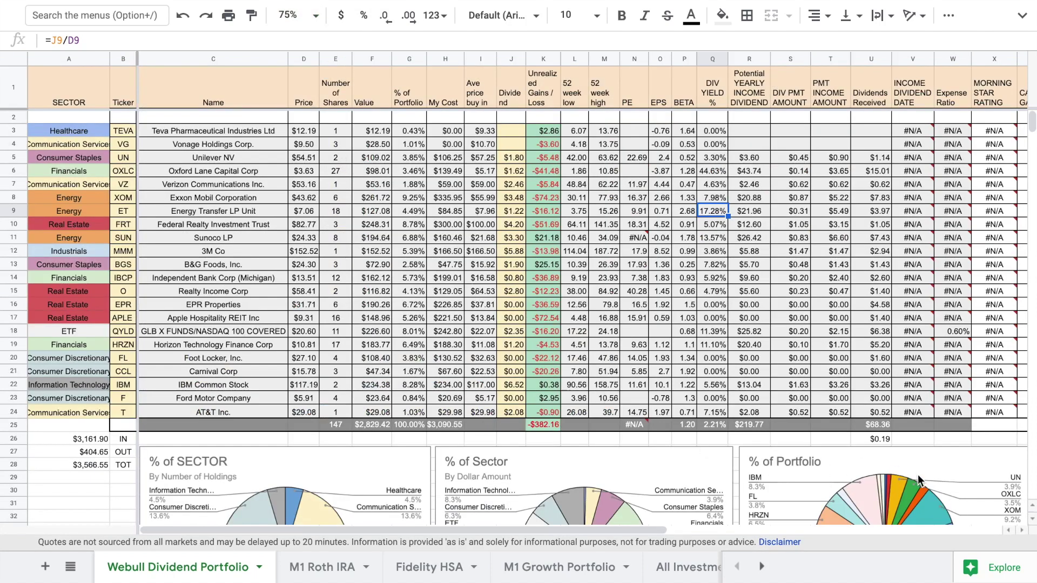
pyautogui.click(882, 439)
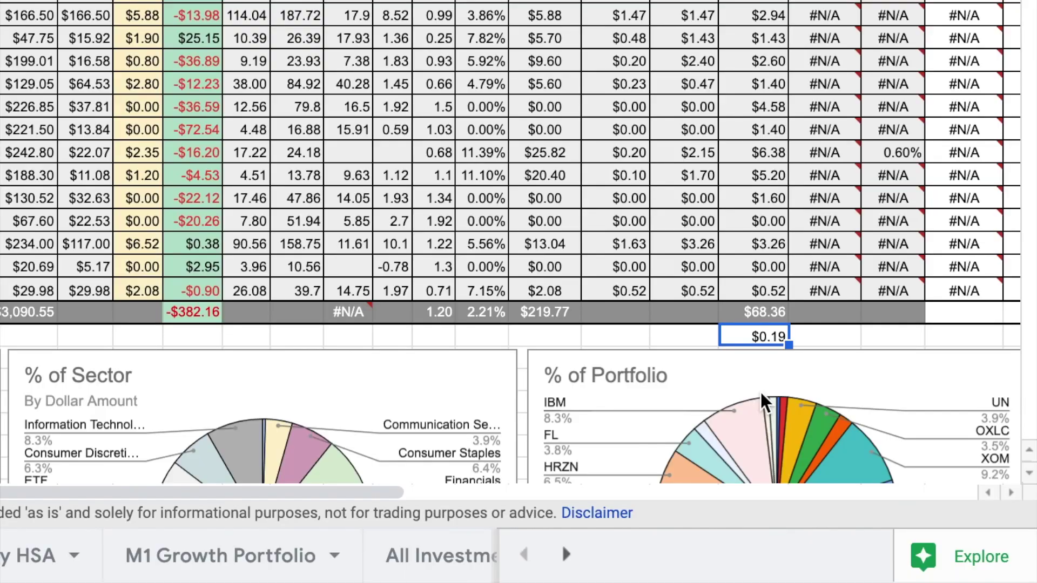
pyautogui.click(775, 316)
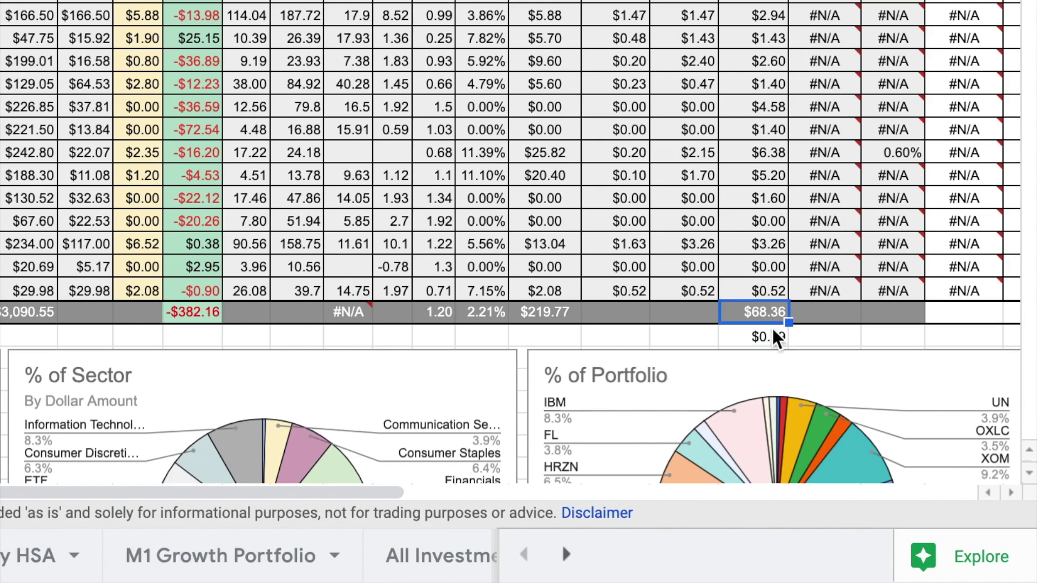
pyautogui.click(773, 337)
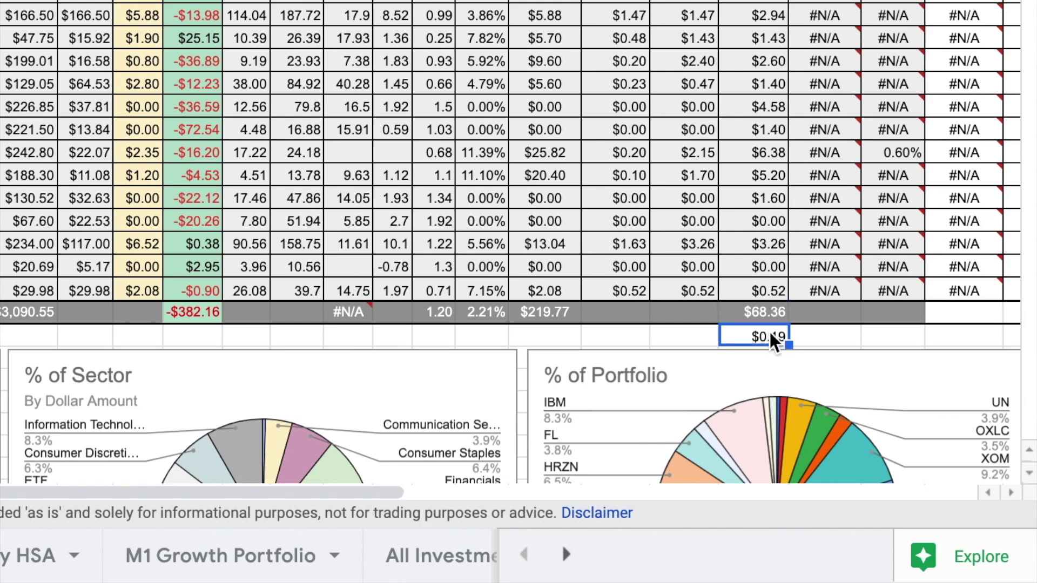